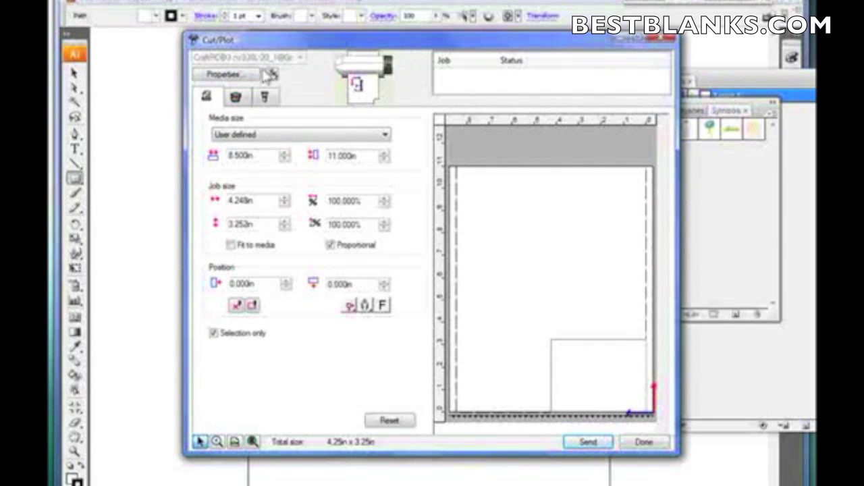
- Review the cutter's port in the device Setup, then open and close the Cutting Master 2 job queue
left_click(241, 76)
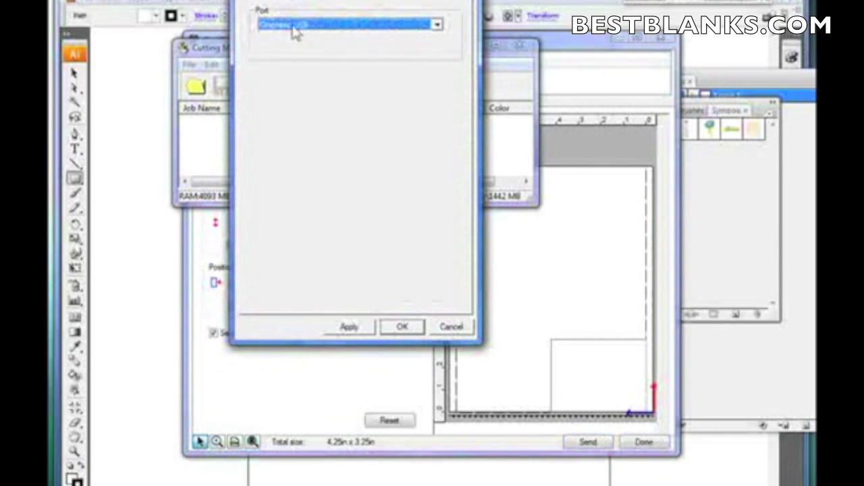
left_click(293, 26)
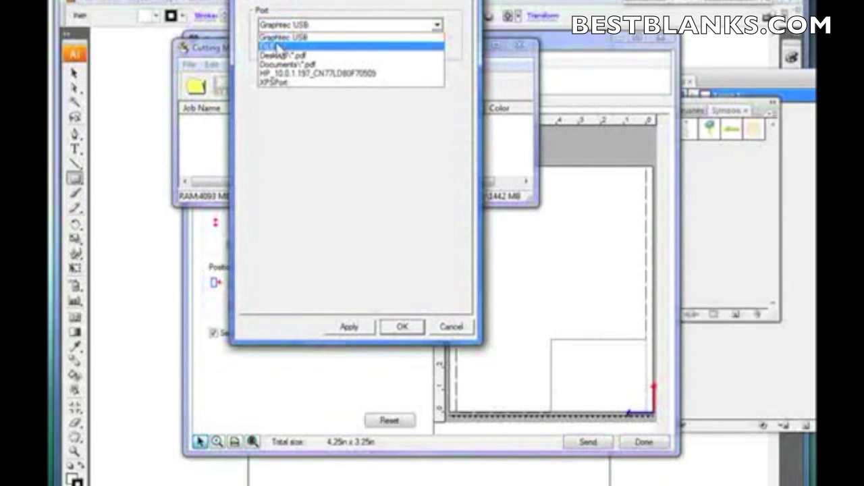
left_click(282, 46)
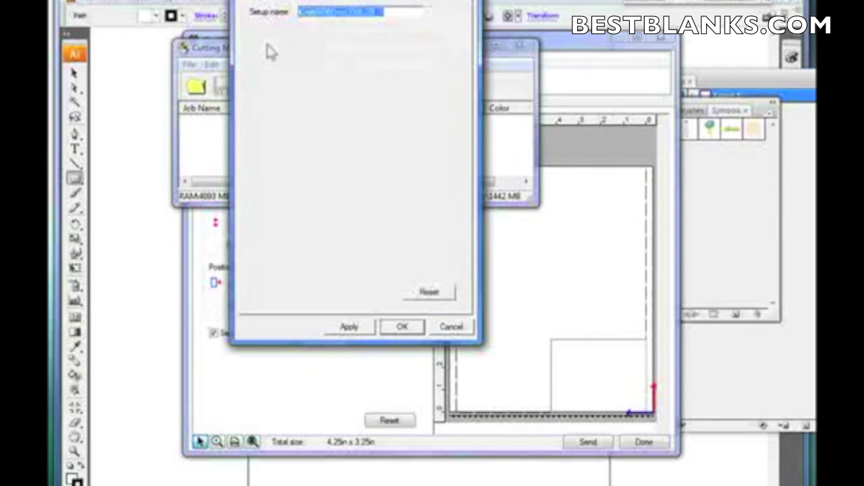
left_click(402, 327)
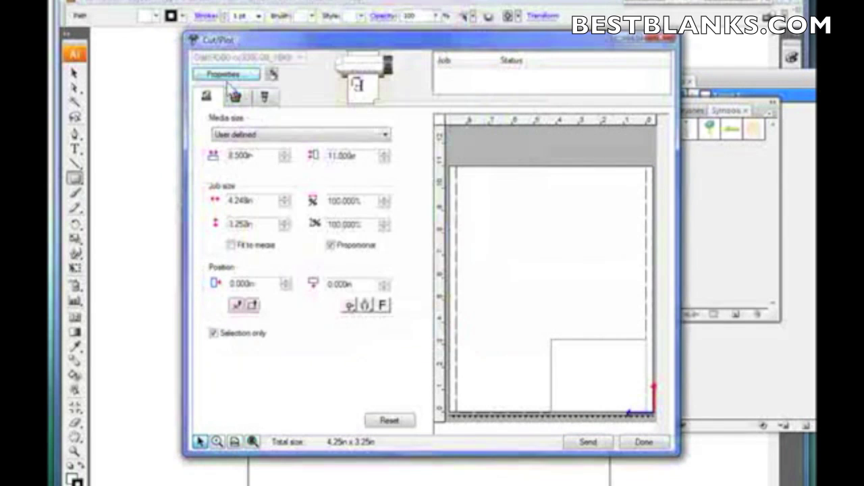
left_click(274, 76)
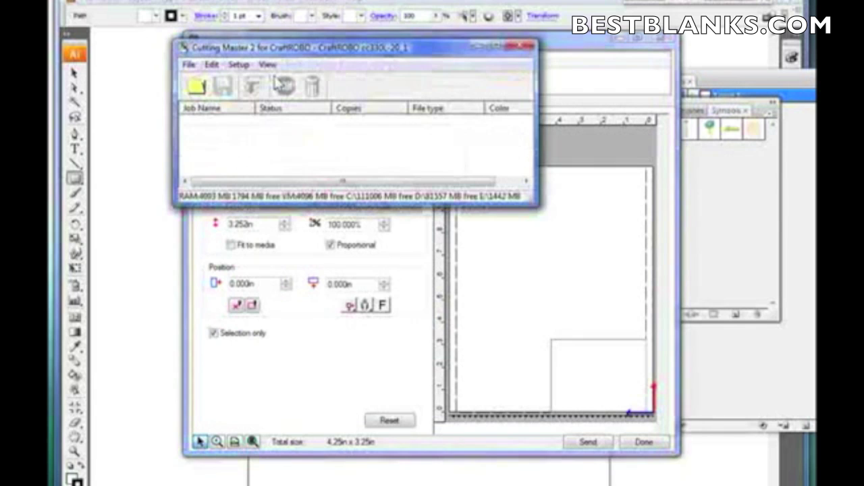
left_click(479, 46)
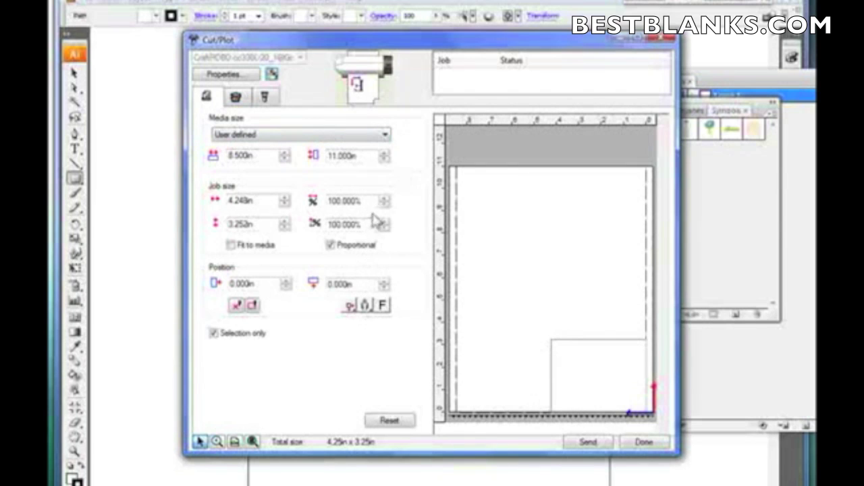
- Scale the job width to 50% so it measures 2.124 × 1.626 in
left_click_drag(366, 203, 310, 203)
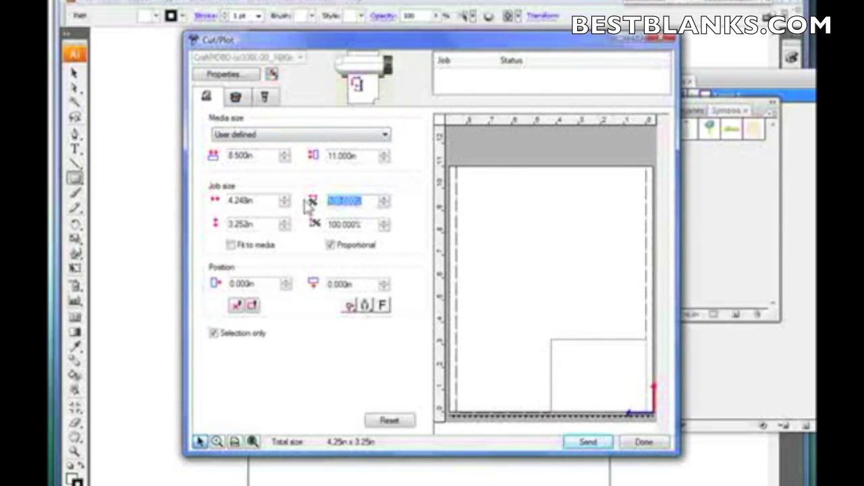
type("9")
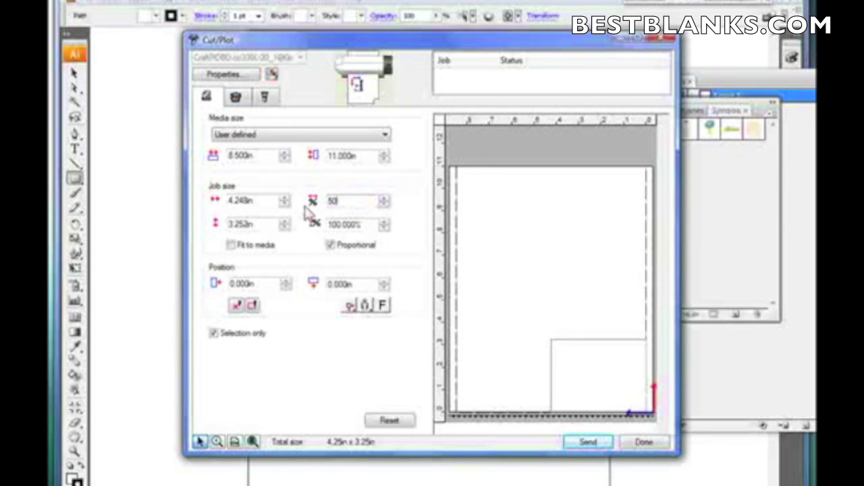
type("0")
key("Tab")
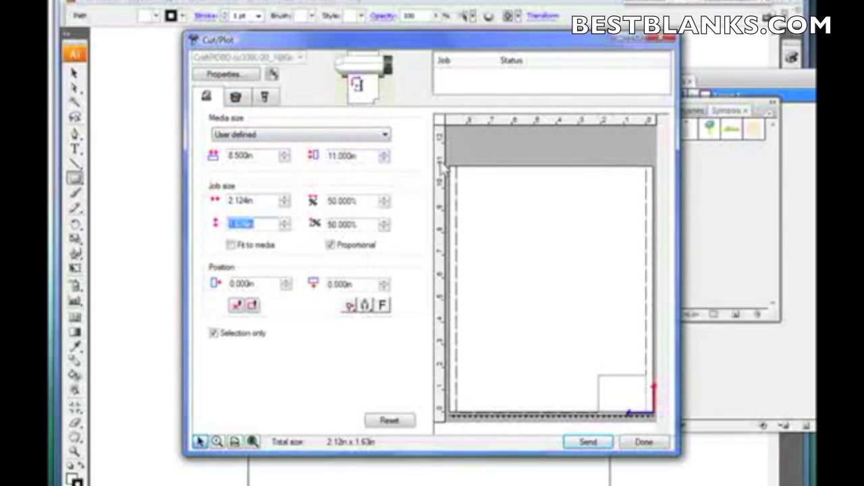
left_click(387, 135)
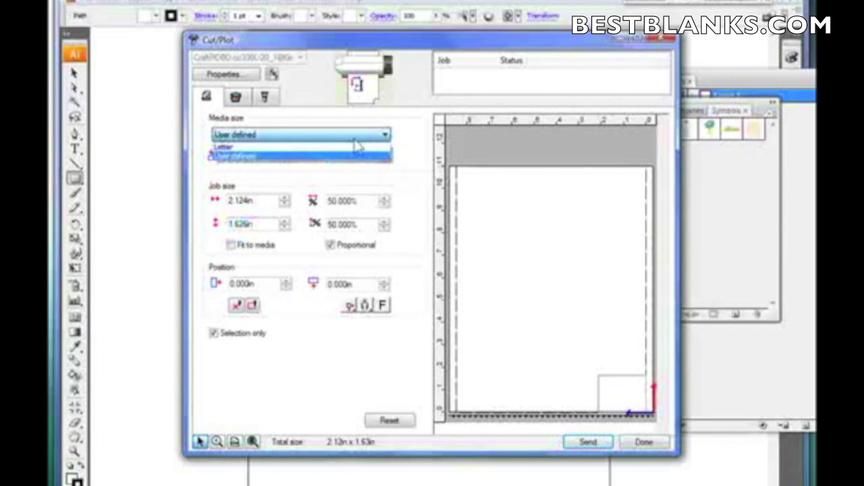
- Switch the media size to Letter and restore the job to 100%, 4.249 × 3.25 in
left_click(325, 147)
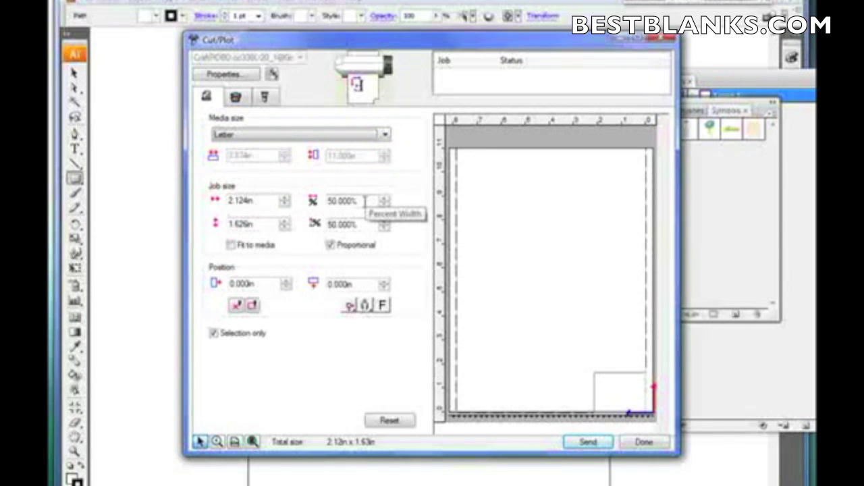
left_click_drag(365, 200, 320, 200)
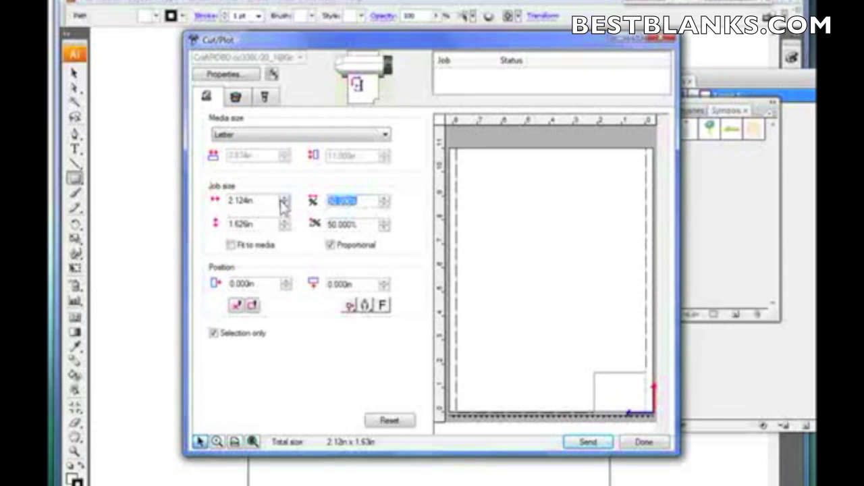
type("100")
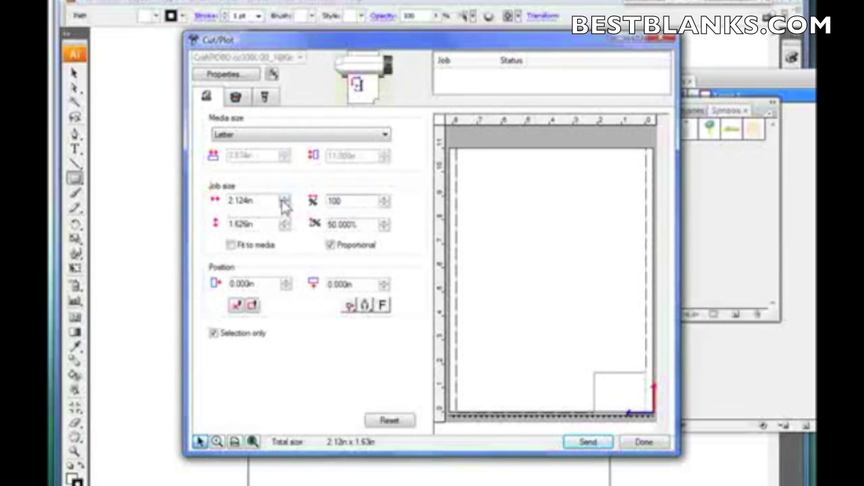
key("Tab")
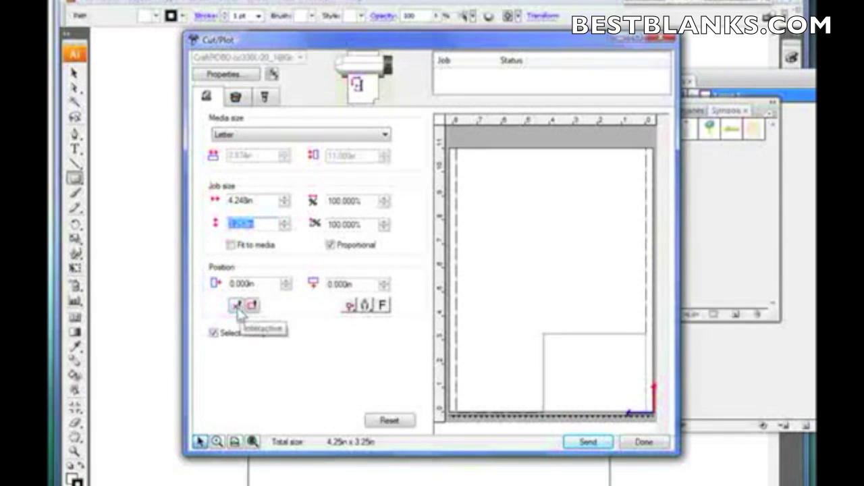
- Drag the job interactively toward the page centre, to position 2.400 × 1.619 in
left_click(236, 306)
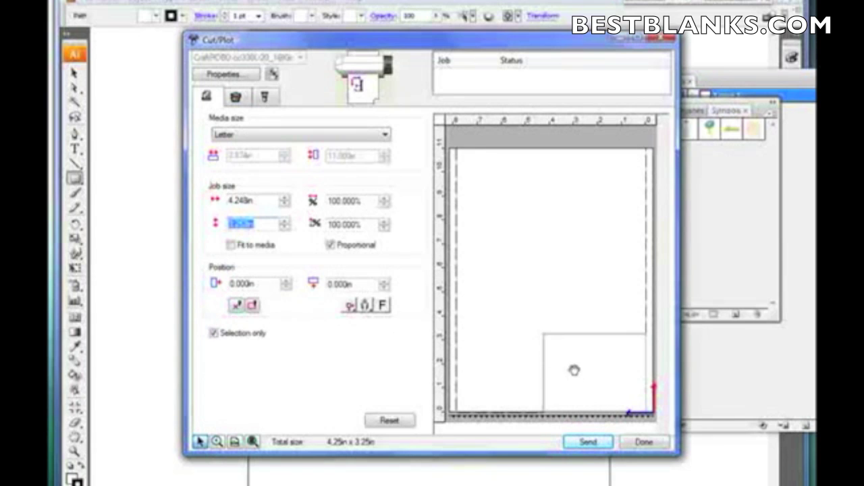
left_click_drag(549, 358, 490, 319)
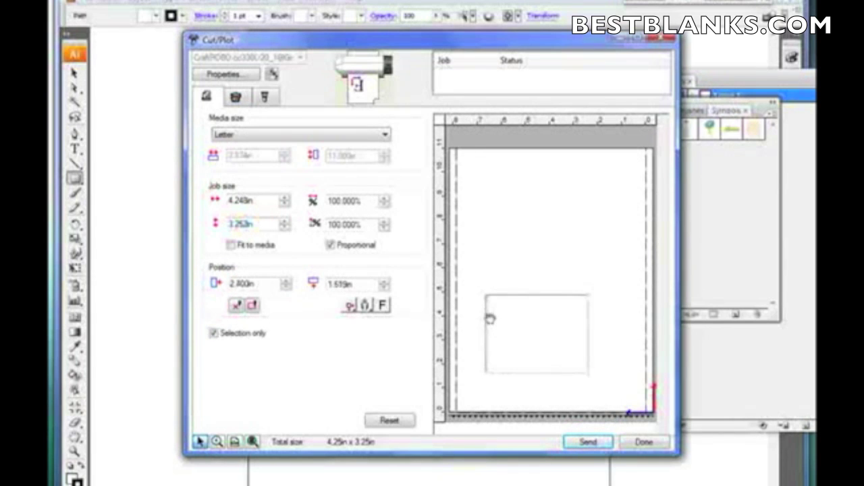
- Try bottom-right, horizontal and vertical centring, then leave the job at the bottom-left, 0.000 offset
left_click(349, 309)
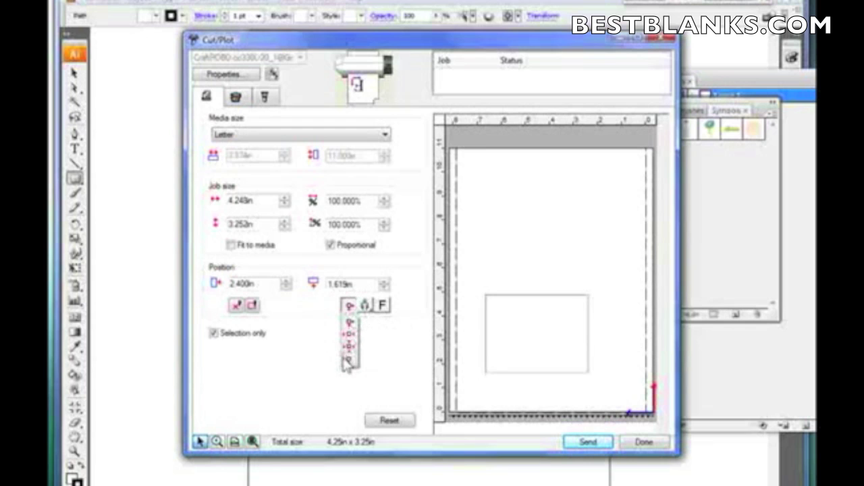
left_click(351, 324)
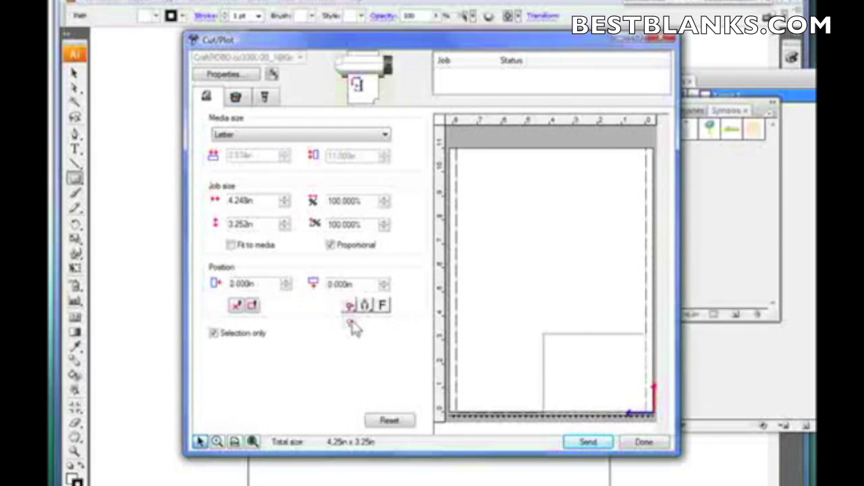
left_click(350, 308)
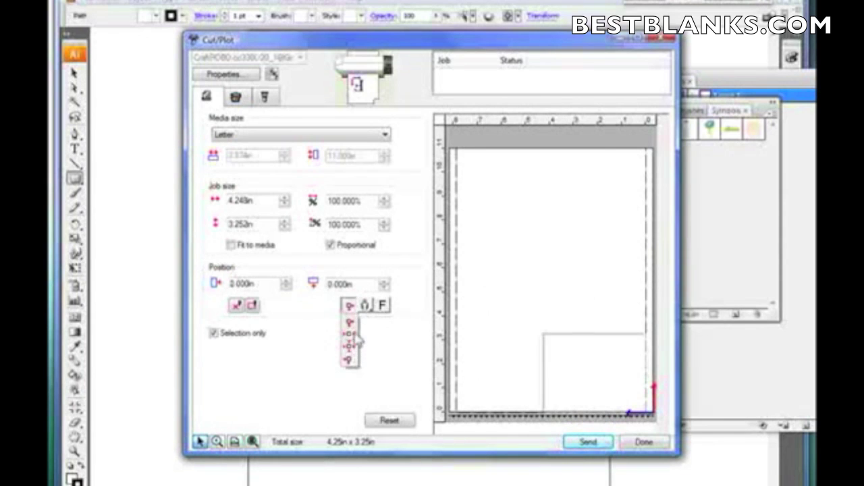
left_click(353, 335)
left_click(349, 308)
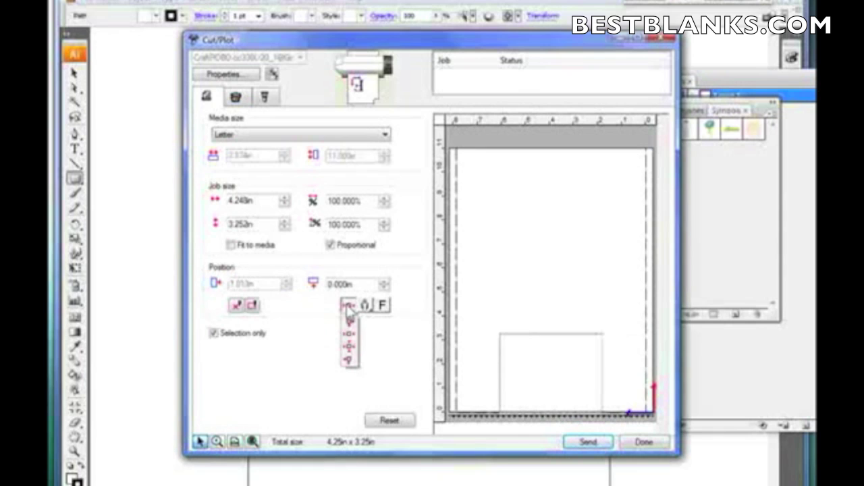
left_click(351, 348)
left_click(347, 308)
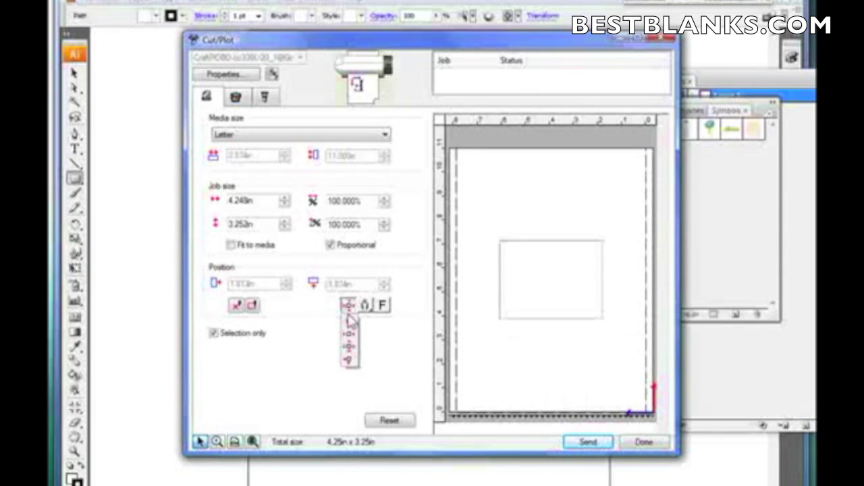
left_click(350, 365)
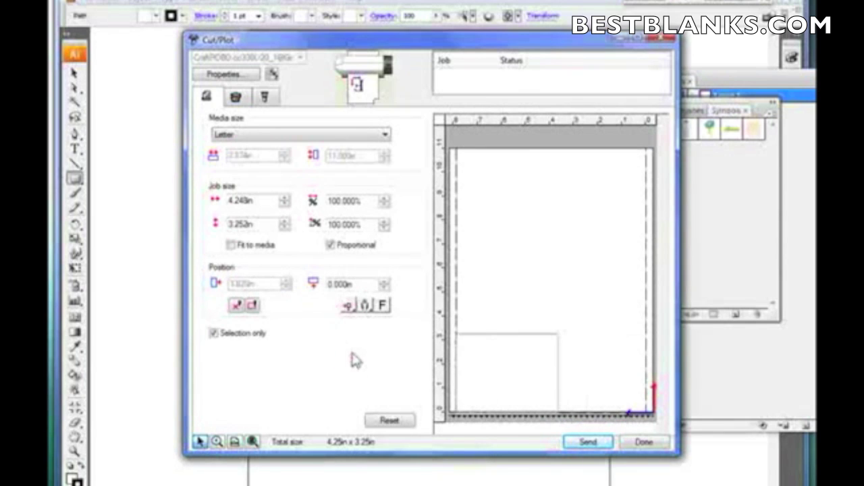
left_click(365, 308)
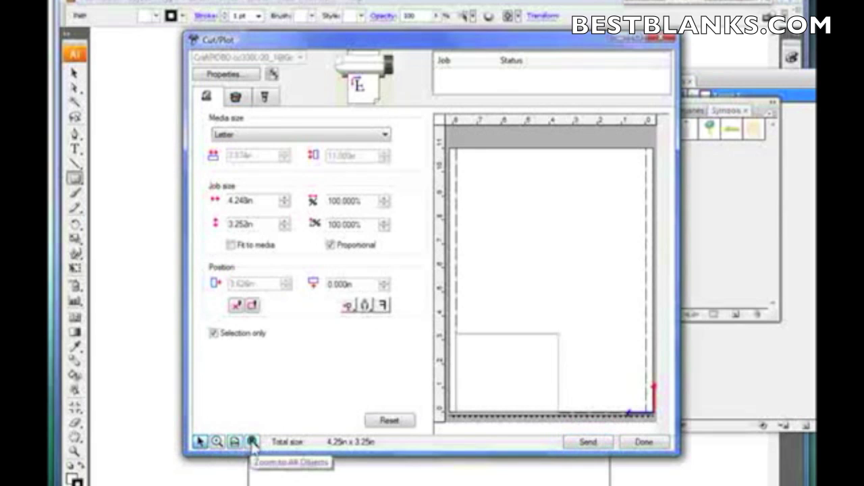
left_click(253, 442)
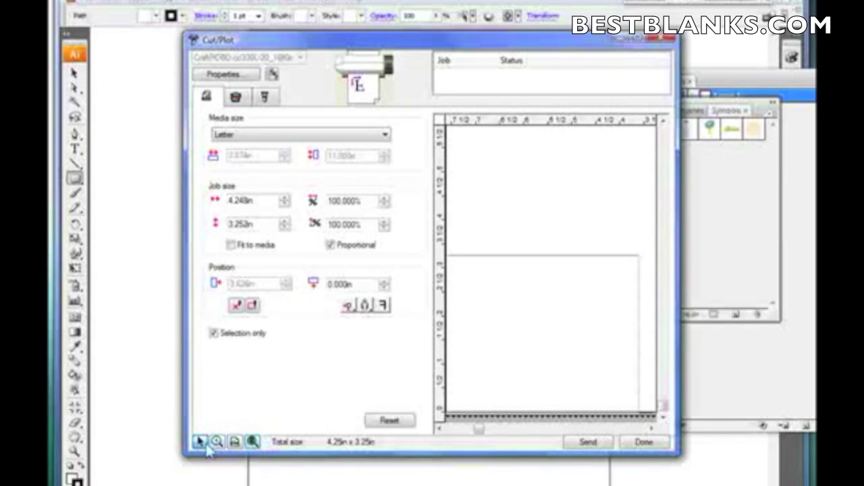
left_click(200, 443)
left_click(235, 442)
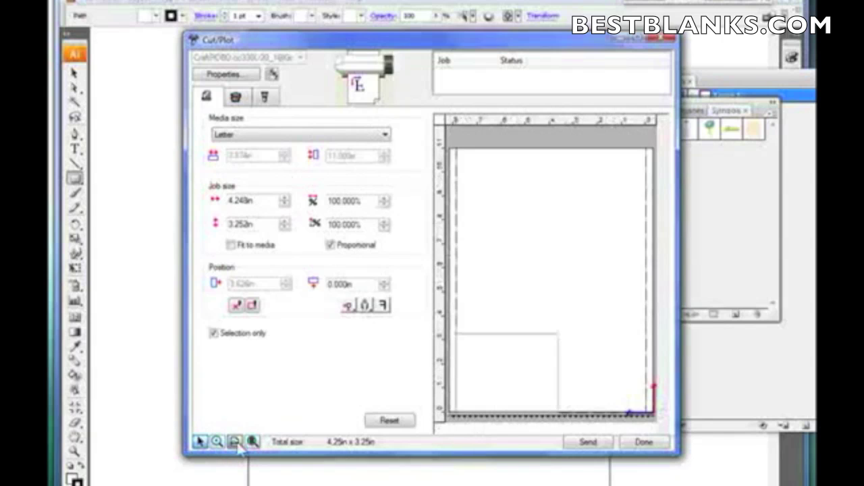
left_click(264, 98)
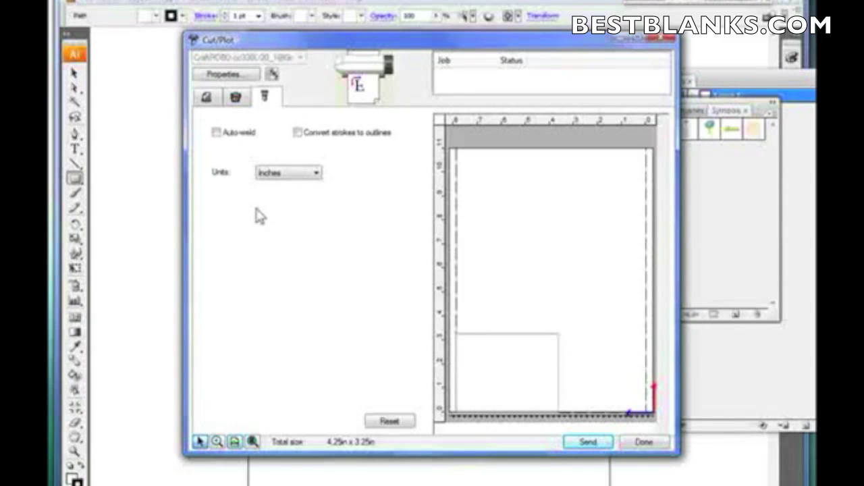
- Close the Cut/Plot settings and draw two more rectangles, one below and one to the right
left_click(236, 97)
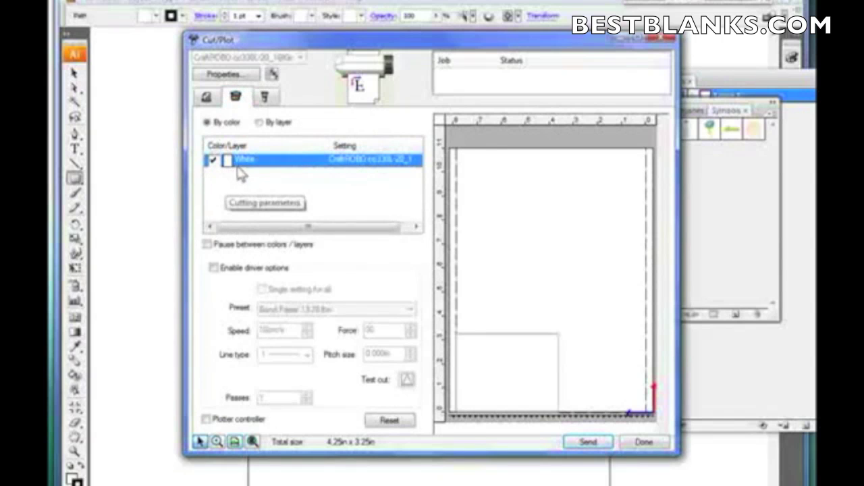
left_click(650, 443)
left_click(74, 178)
left_click_drag(293, 283, 465, 369)
left_click_drag(587, 117, 481, 268)
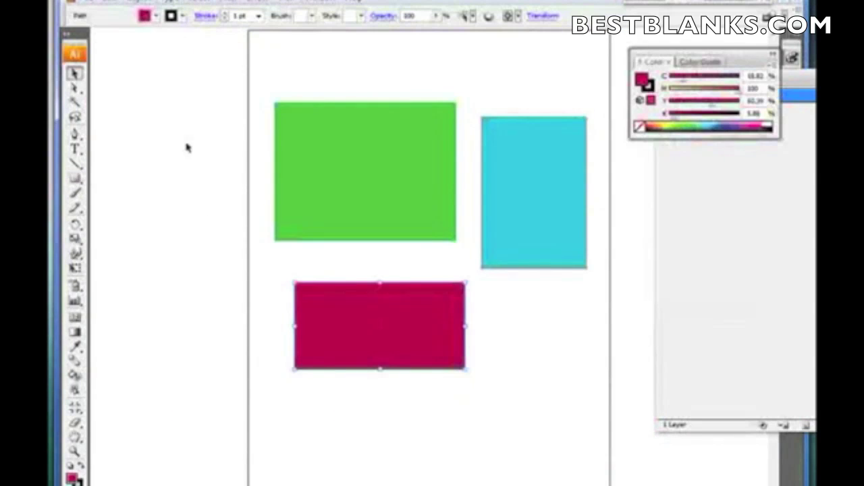
key("alt+f")
mouse_move(192, 304)
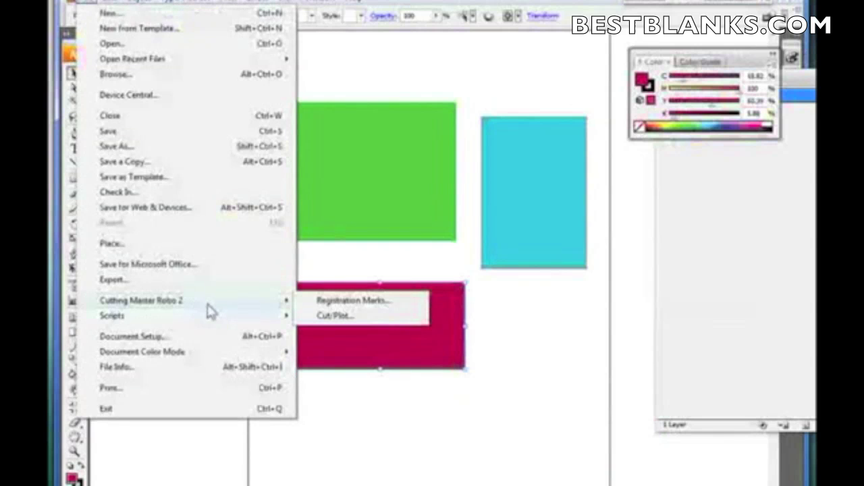
- Start a Cut/Plot job from File > Cutting Master Robo 2 with Selection only turned off
left_click(332, 317)
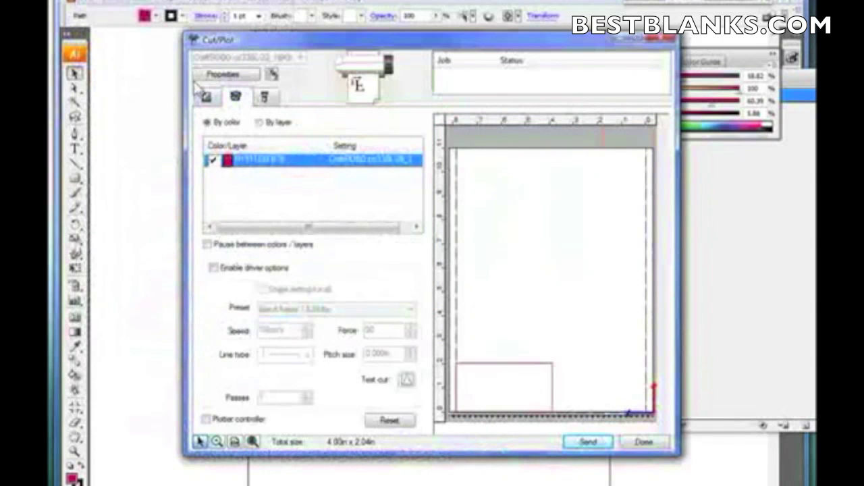
left_click(206, 96)
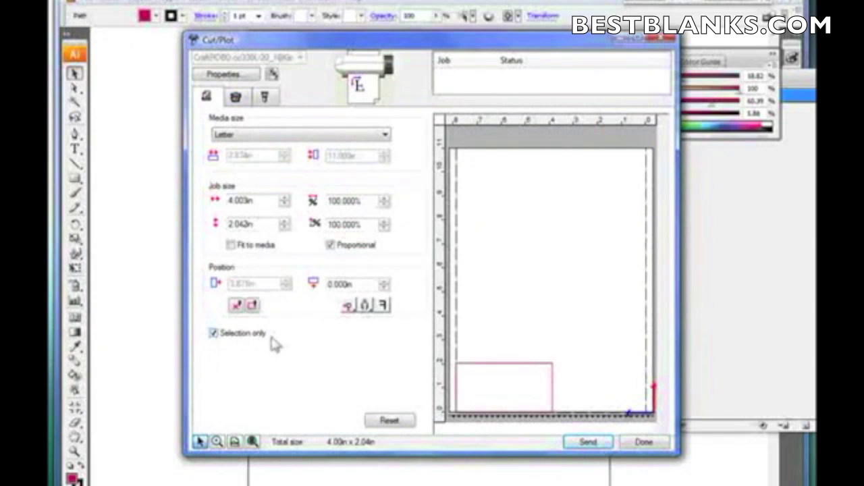
left_click(213, 335)
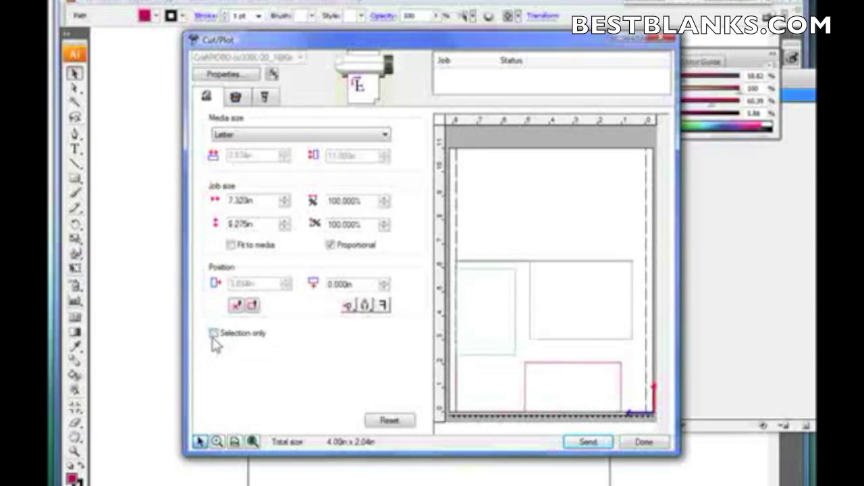
left_click(236, 97)
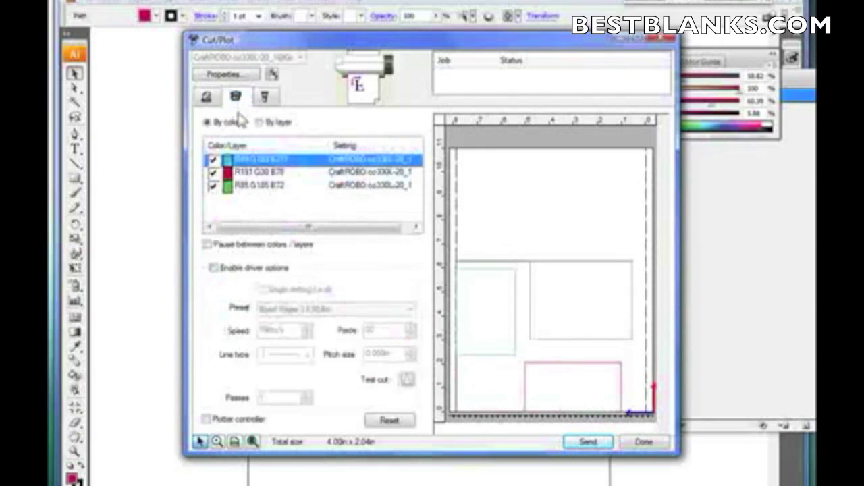
- Select the cyan colour row and enable driver options (Bond Paper 13-28 lbs, 10 cm/s, force 30)
left_click(255, 161)
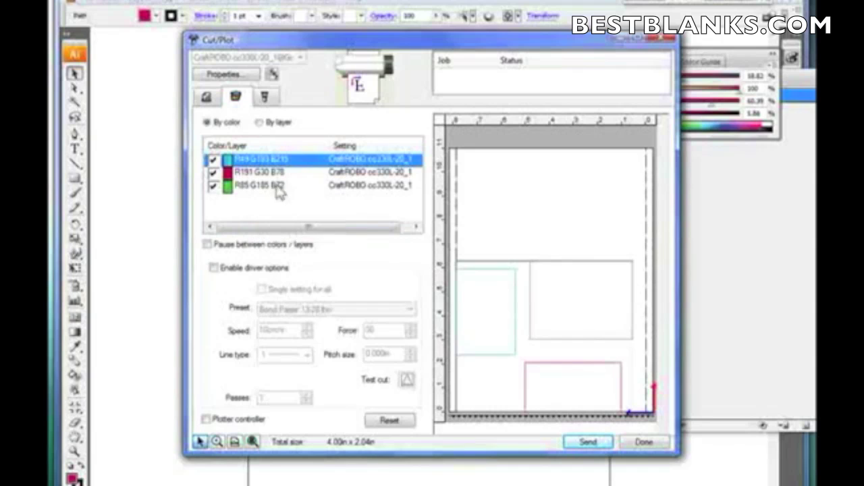
left_click(213, 268)
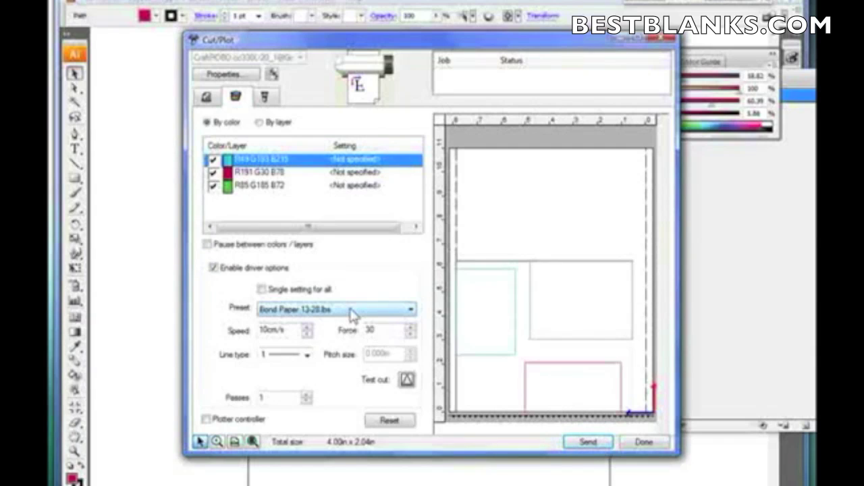
- Apply the Bristol Paper 57-67 lbs preset to cyan and lower its cutting force
left_click(352, 310)
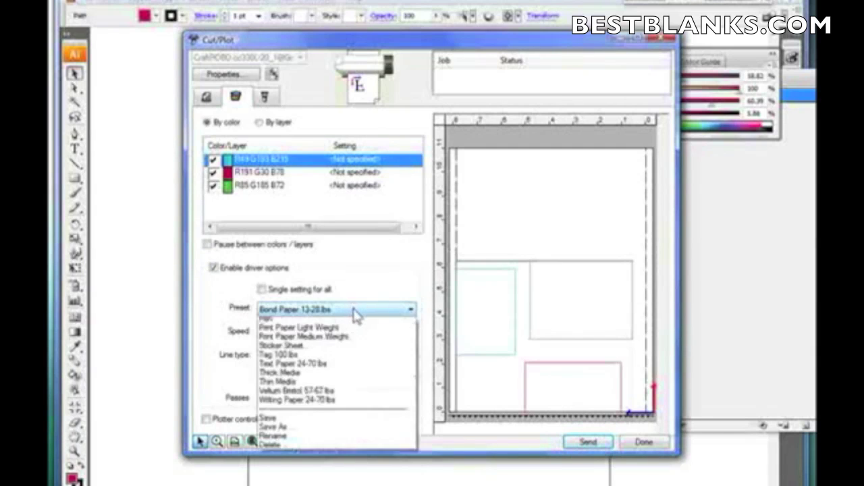
left_click(312, 331)
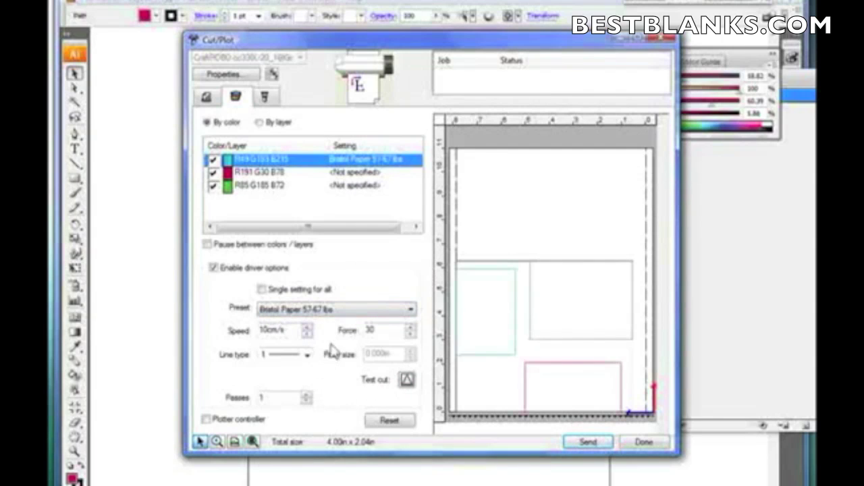
left_click(411, 328)
left_click(410, 335)
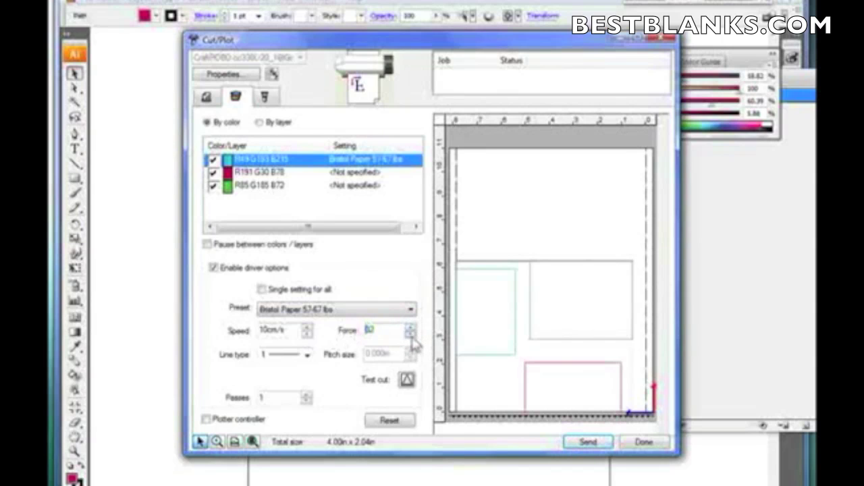
left_click(410, 335)
left_click(410, 309)
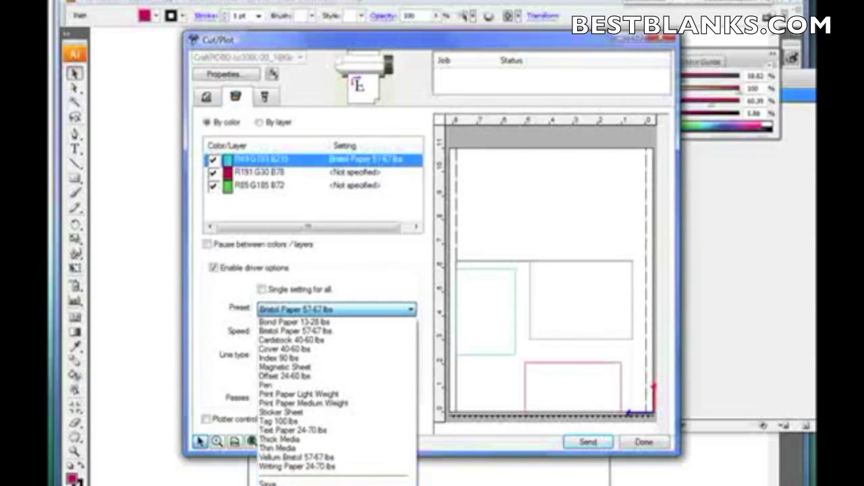
- Save the settings as preset 'My Bristol Paper' (10 cm/s, force 20) and apply it to all colours
left_click(268, 484)
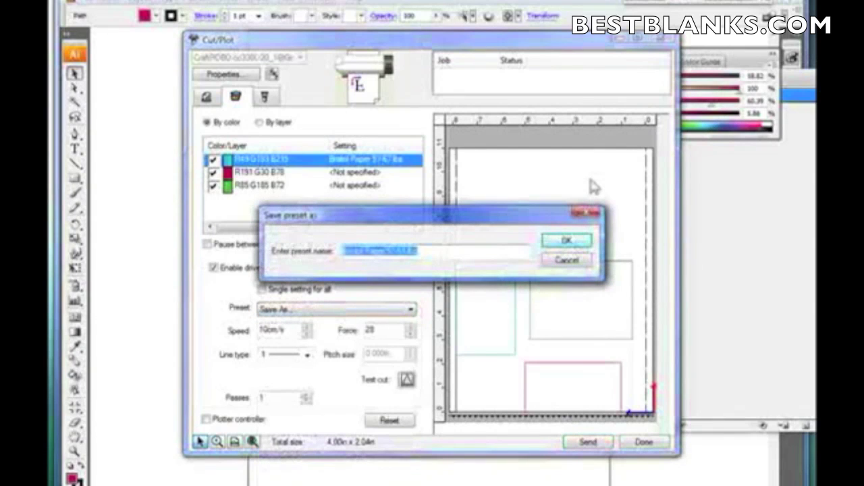
type("B")
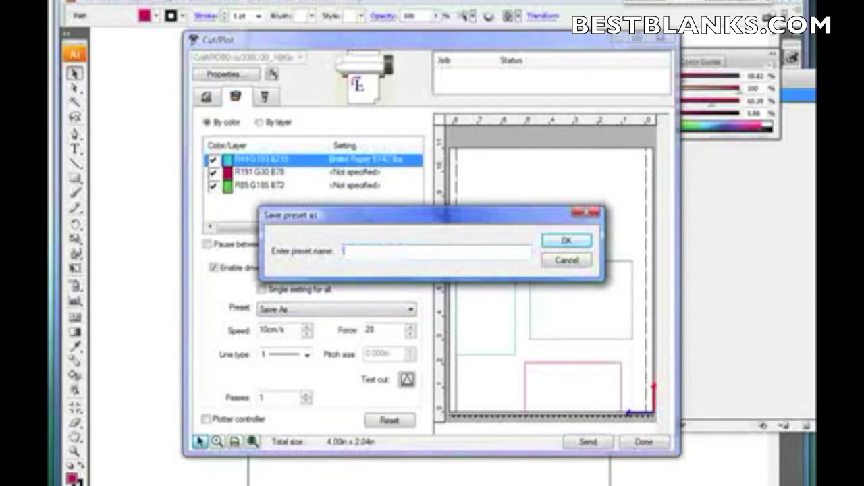
type("y Bristol Paper")
key("Return")
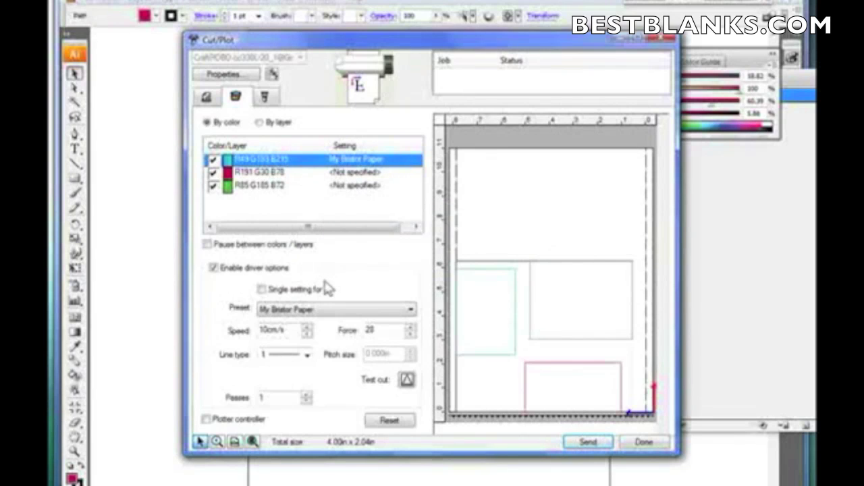
left_click(277, 291)
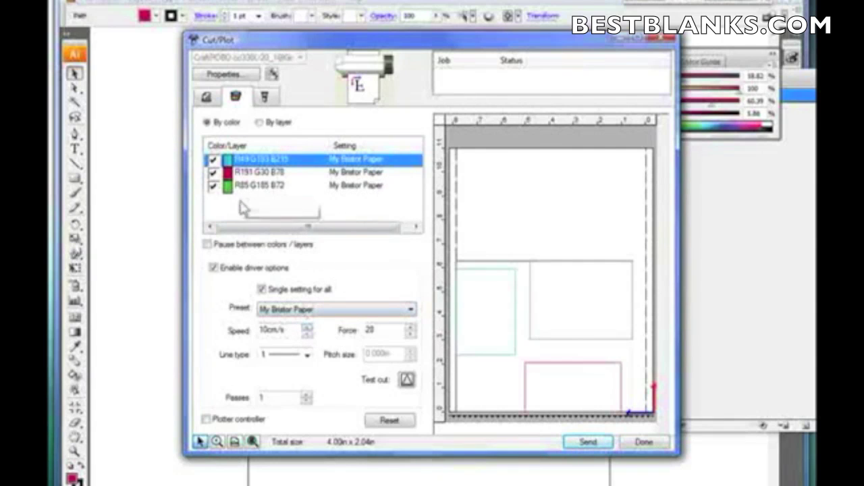
- Toggle the red colour off and back on for cutting, then organise the cut list by layer
left_click(212, 173)
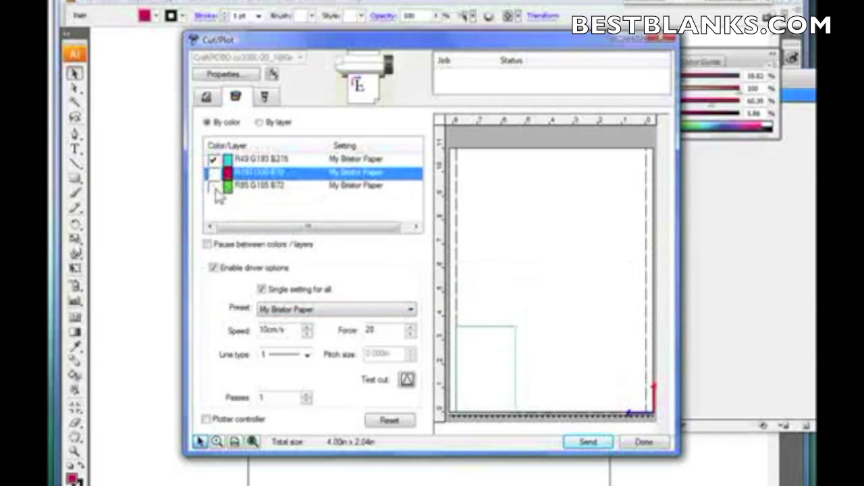
left_click(213, 186)
left_click(214, 173)
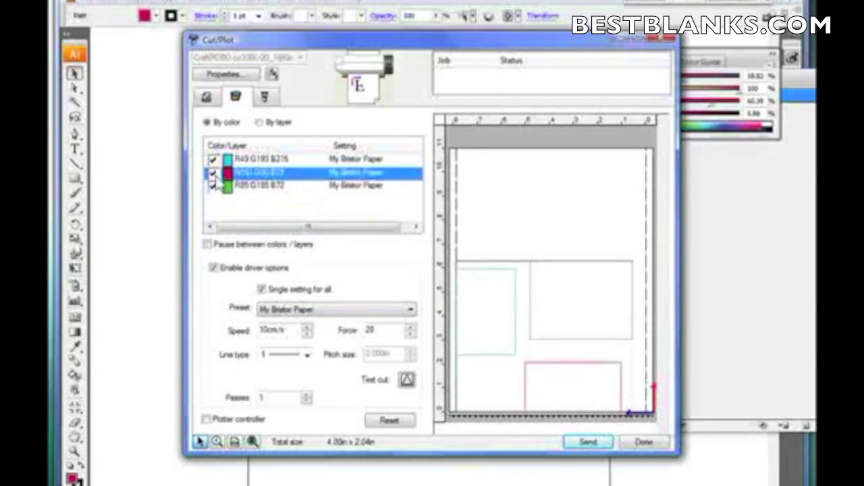
left_click(259, 123)
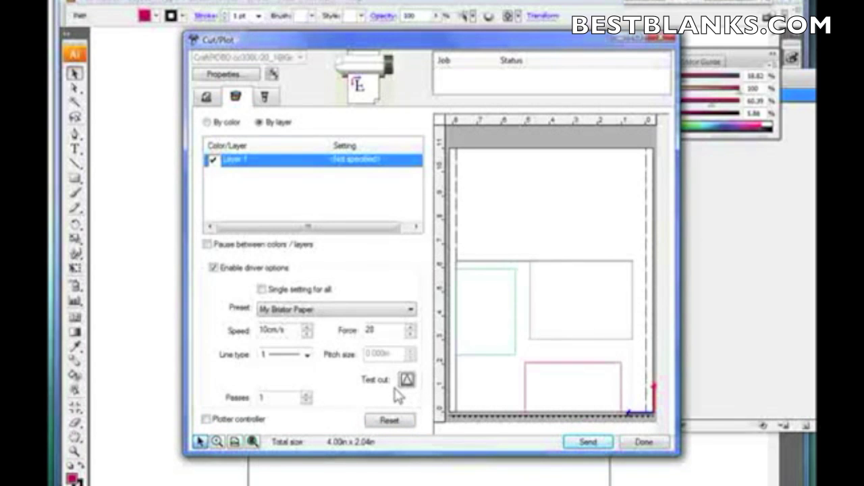
- Look through the welding/units and layering settings tabs
left_click(264, 97)
left_click(206, 97)
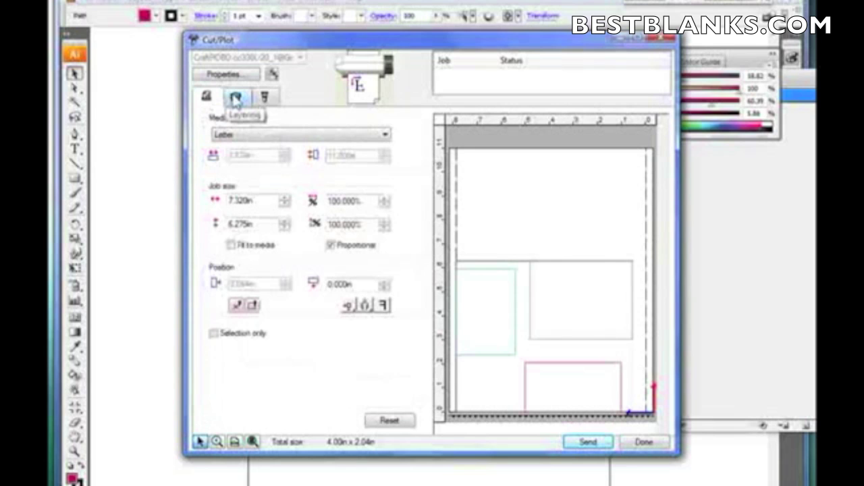
left_click(236, 99)
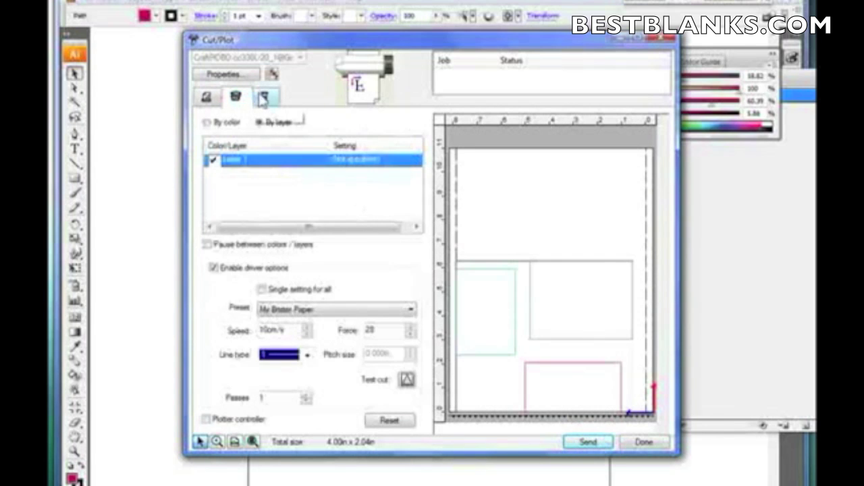
left_click(264, 97)
- Return to the media tab, mirror the job horizontally, and send it to the queue
left_click(206, 97)
left_click(382, 305)
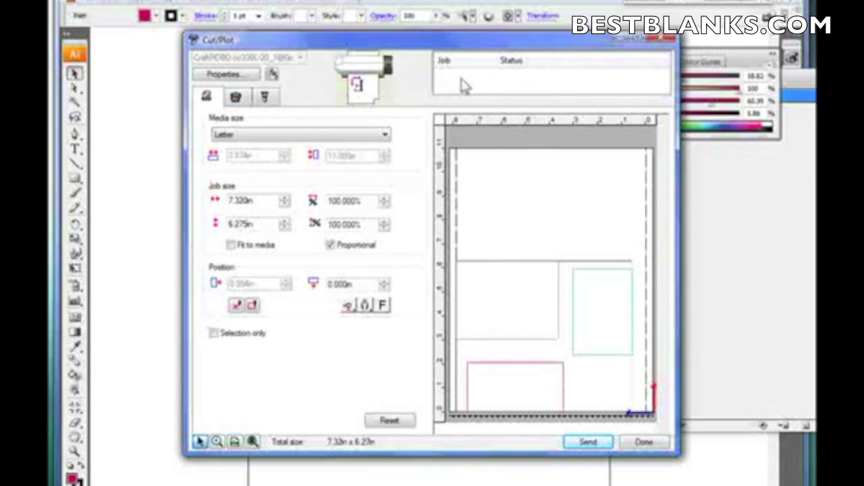
left_click(599, 450)
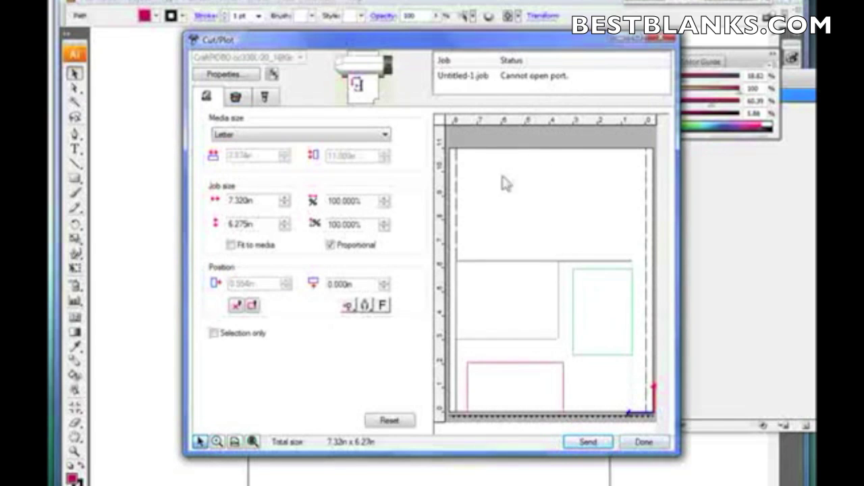
- Move the Cut/Plot dialog slightly up and to the right
left_click_drag(402, 42, 438, 31)
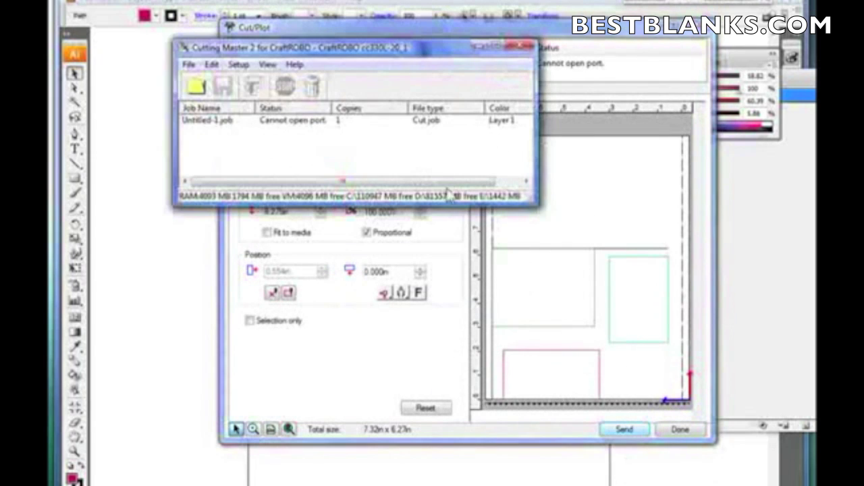
left_click(478, 50)
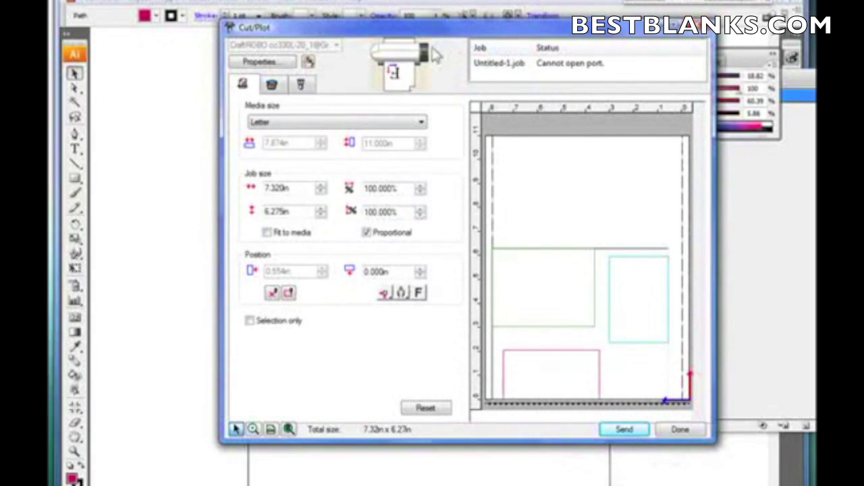
left_click(308, 62)
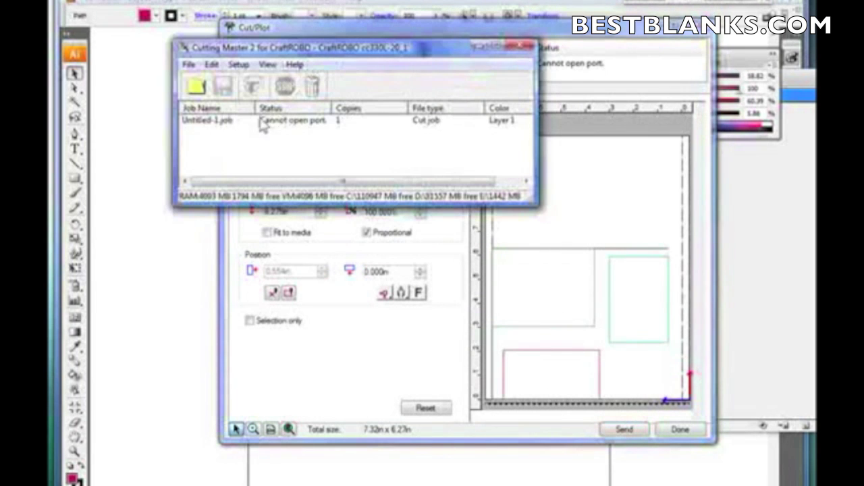
left_click(295, 64)
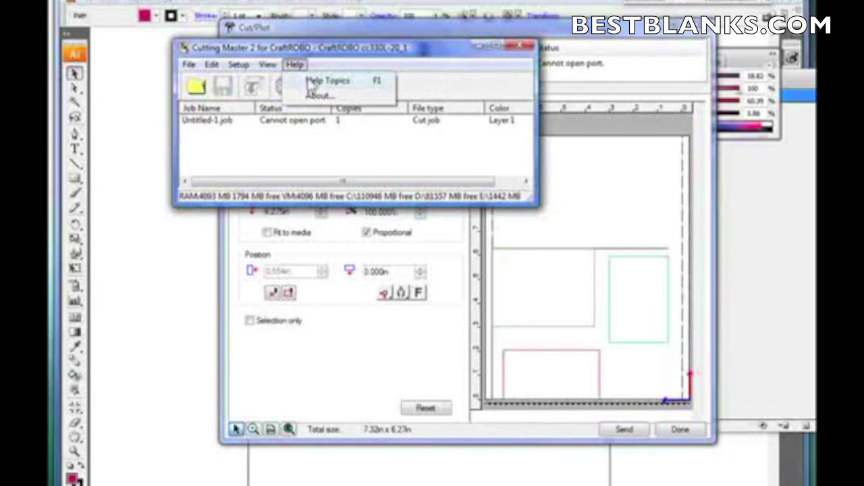
left_click(311, 80)
scroll(551, 174, "down", 15)
scroll(655, 110, "up", 15)
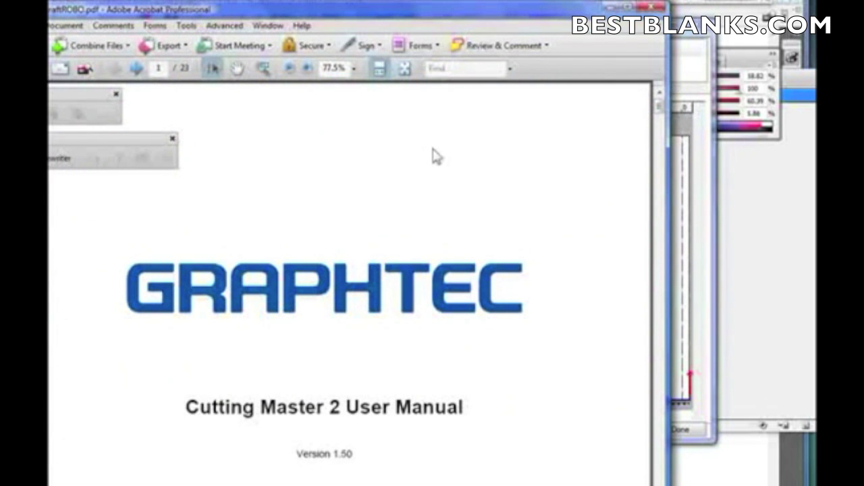
left_click(650, 9)
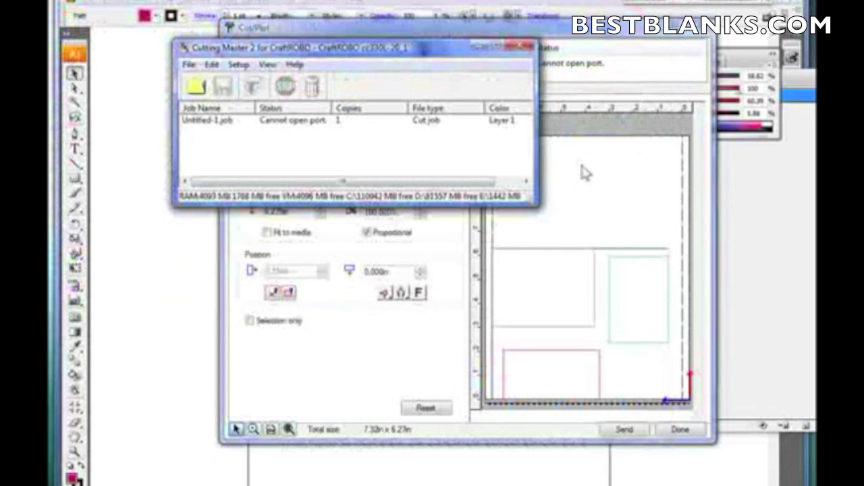
- Minimise the Cutting Master 2 job queue window
left_click(440, 348)
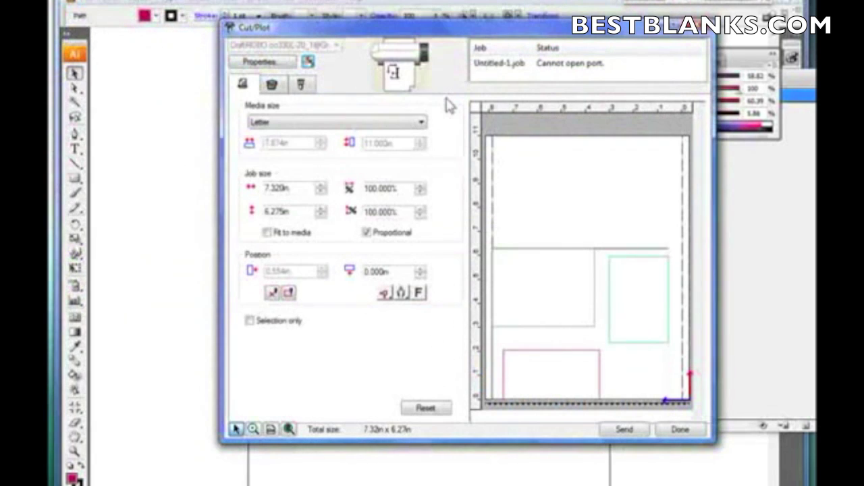